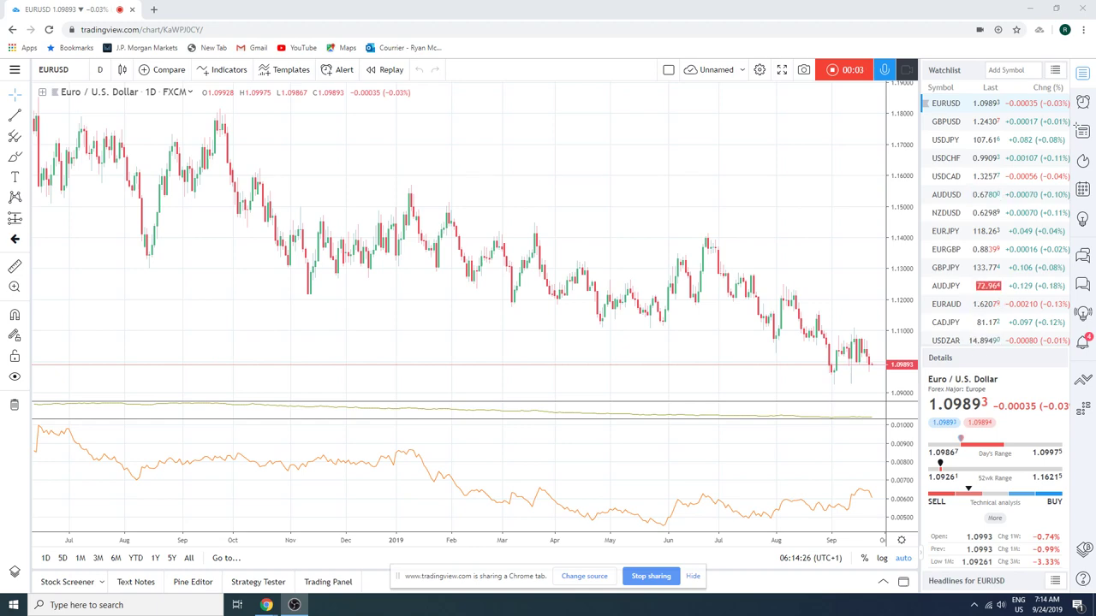
- Zoom the EURUSD daily chart to about November 2018 through September 2019, then scroll the watchlist down to the futures
scroll(579, 215, "up", 2)
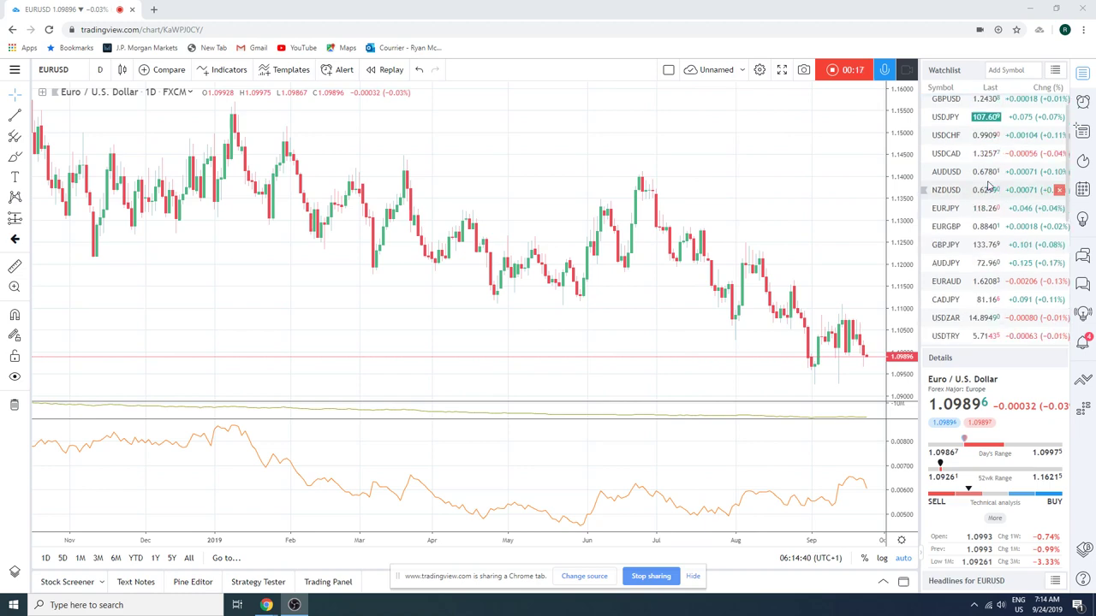
scroll(989, 186, "down", 3)
scroll(989, 187, "down", 1)
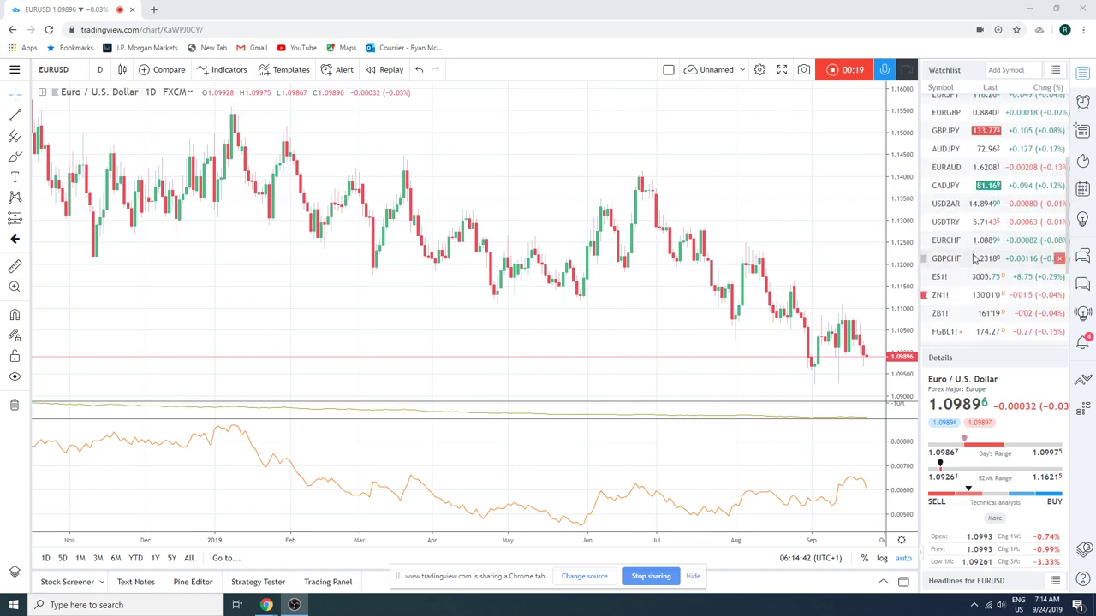
- Chart ES1! daily candles, zoomed to roughly June through late September 2019
left_click(945, 282)
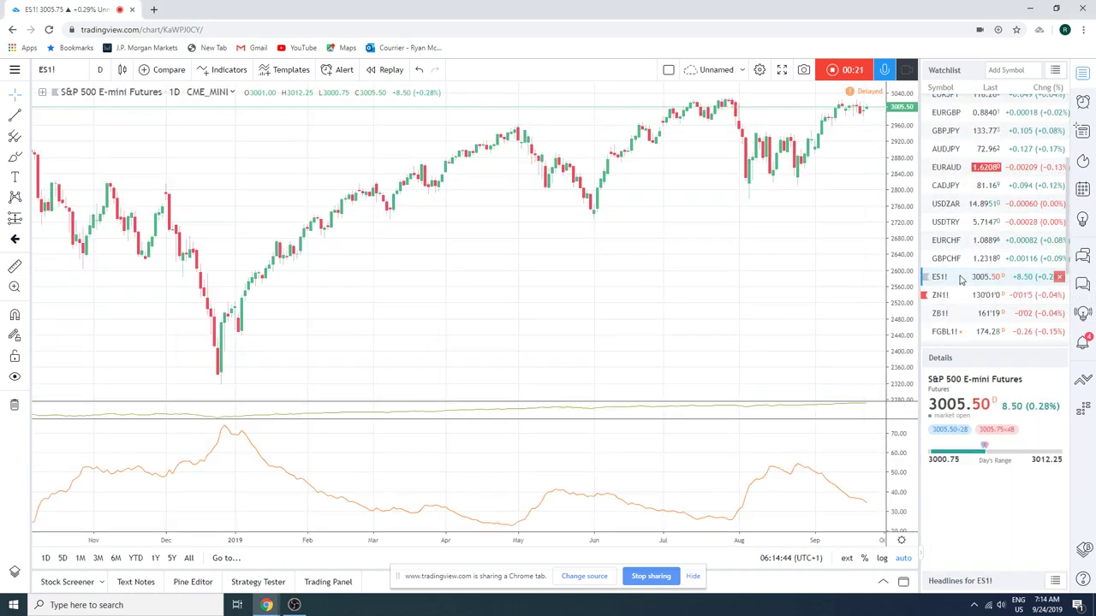
scroll(753, 256, "up", 2)
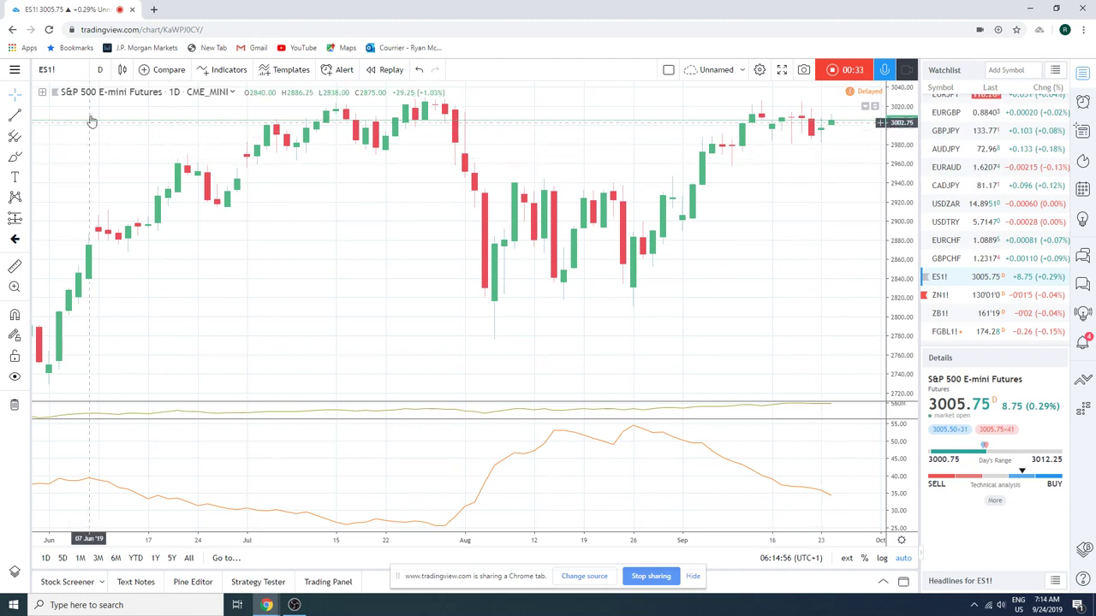
- Switch ES1! to 1-hour candles and zoom out to cover about 16–24 September
left_click(100, 72)
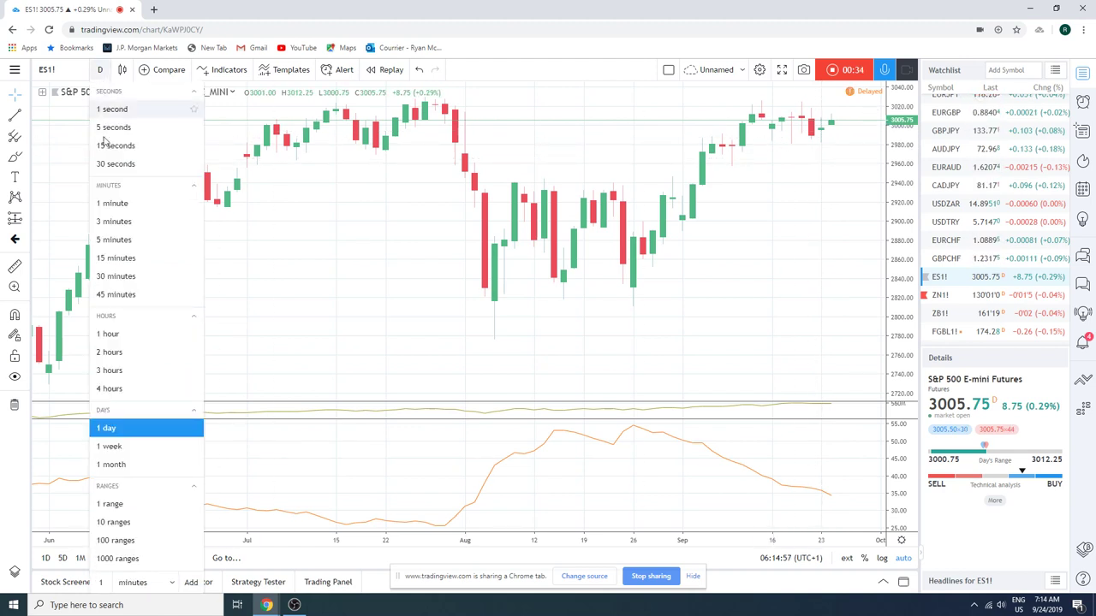
left_click(150, 339)
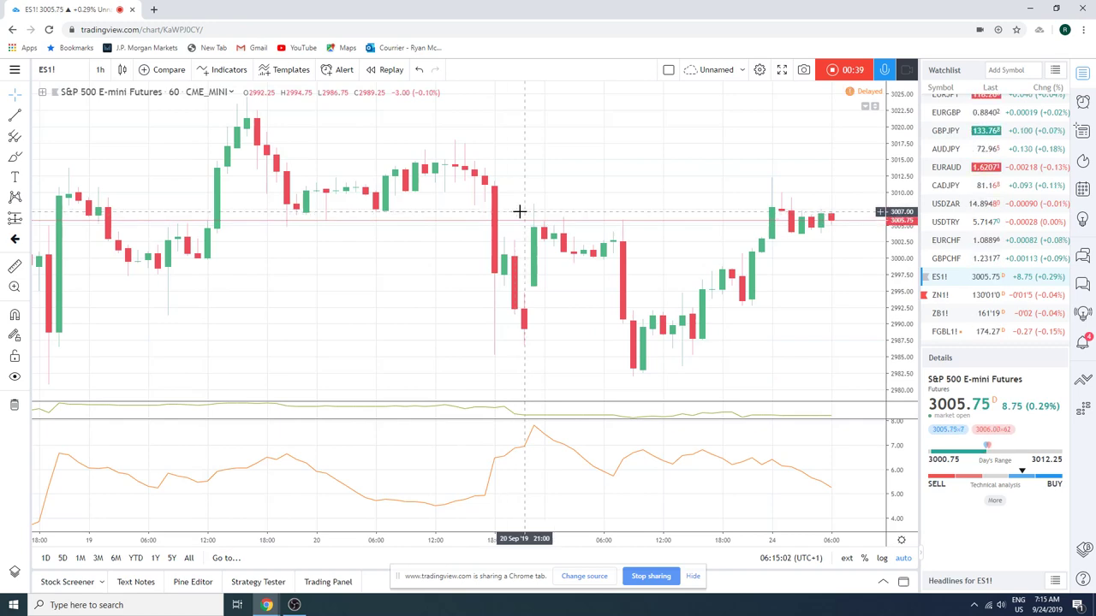
scroll(631, 266, "down", 3)
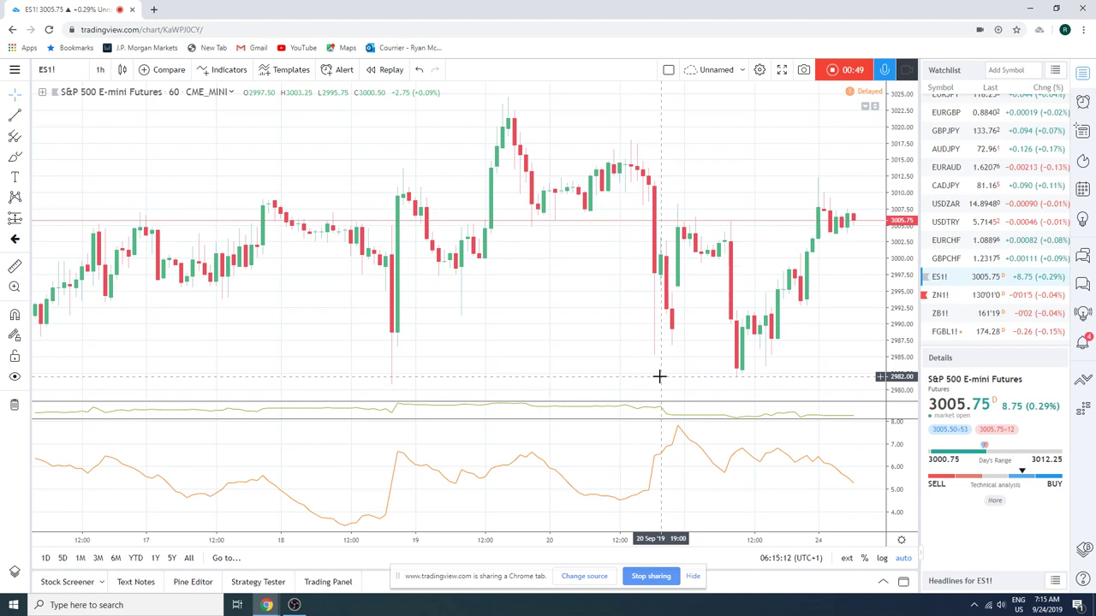
left_click(100, 70)
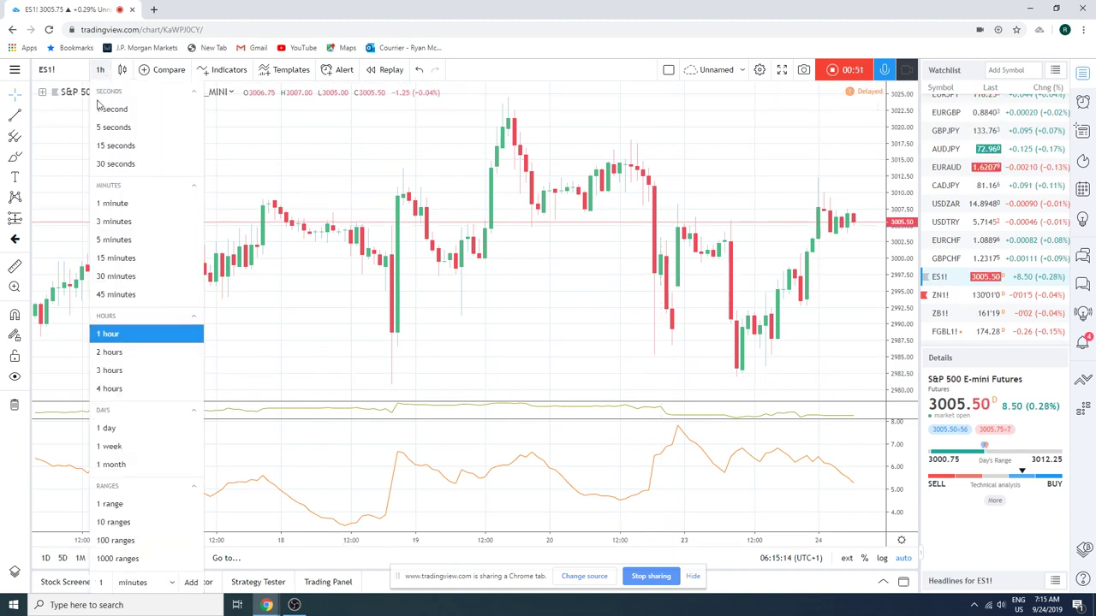
- Put ES1! back on 1-day candles and scroll the watchlist to the top
left_click(107, 428)
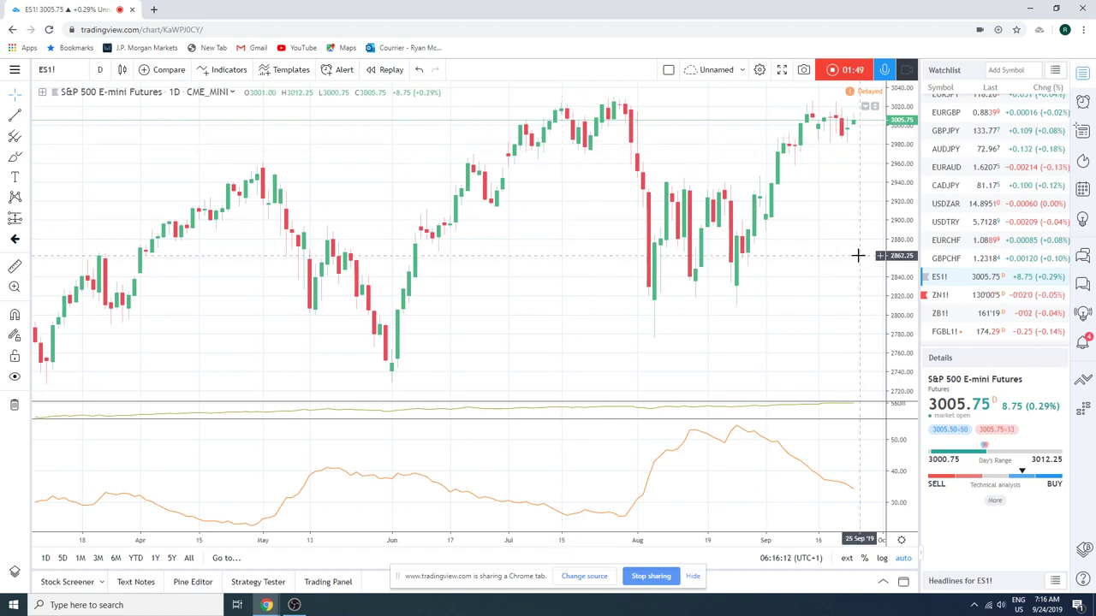
scroll(963, 109, "up", 3)
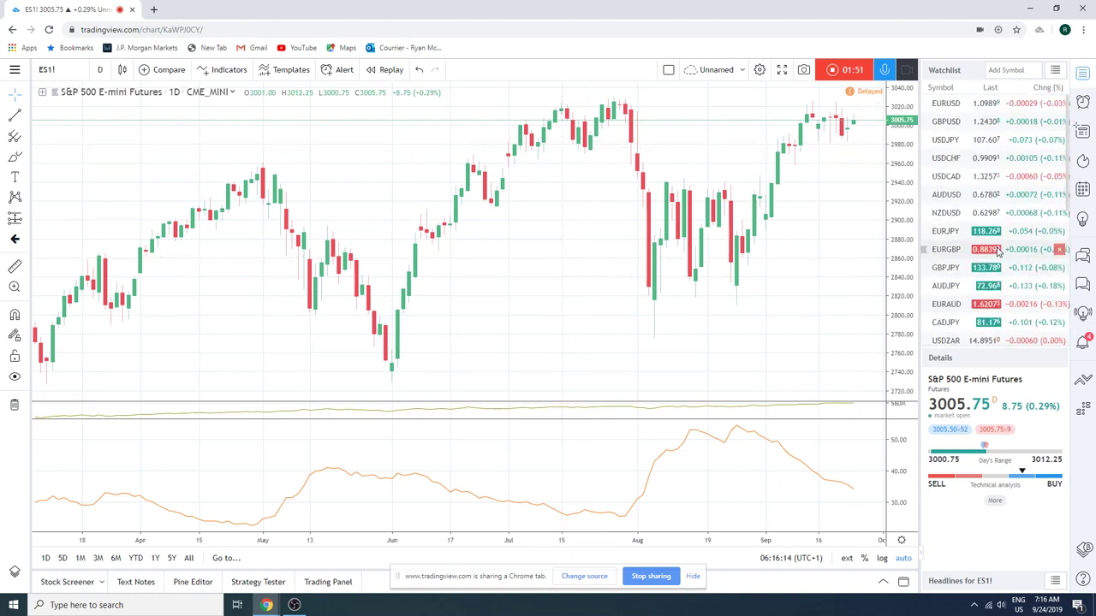
- Load the EURUSD daily chart from the watchlist
left_click(946, 103)
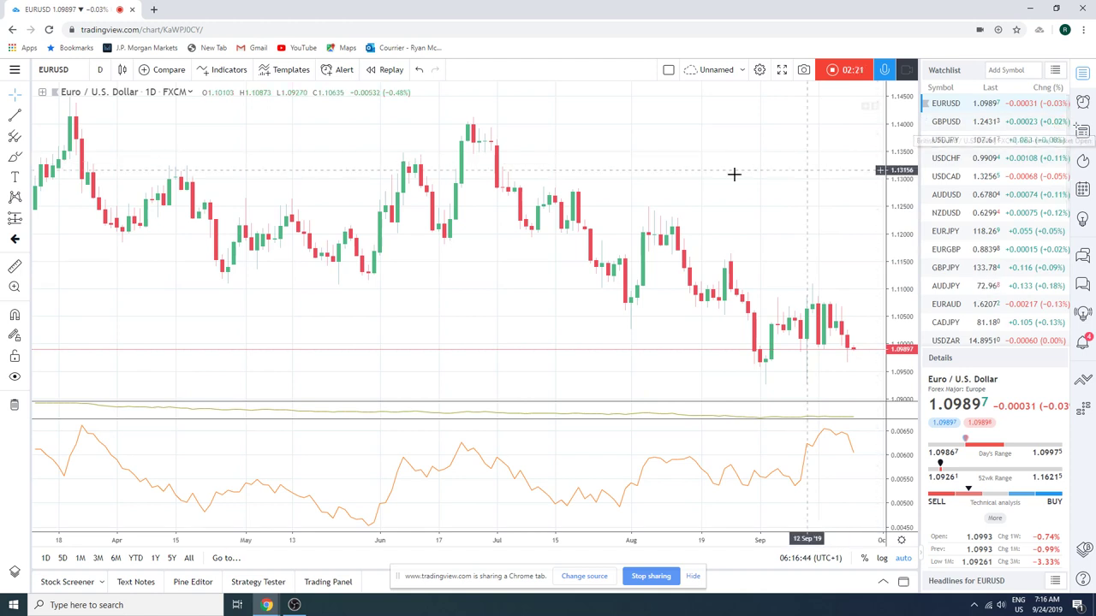
- Draw an extended trendline on EURUSD from the 25 June high to the 19 August high, then chart GBPUSD
left_click(25, 117)
left_click(110, 319)
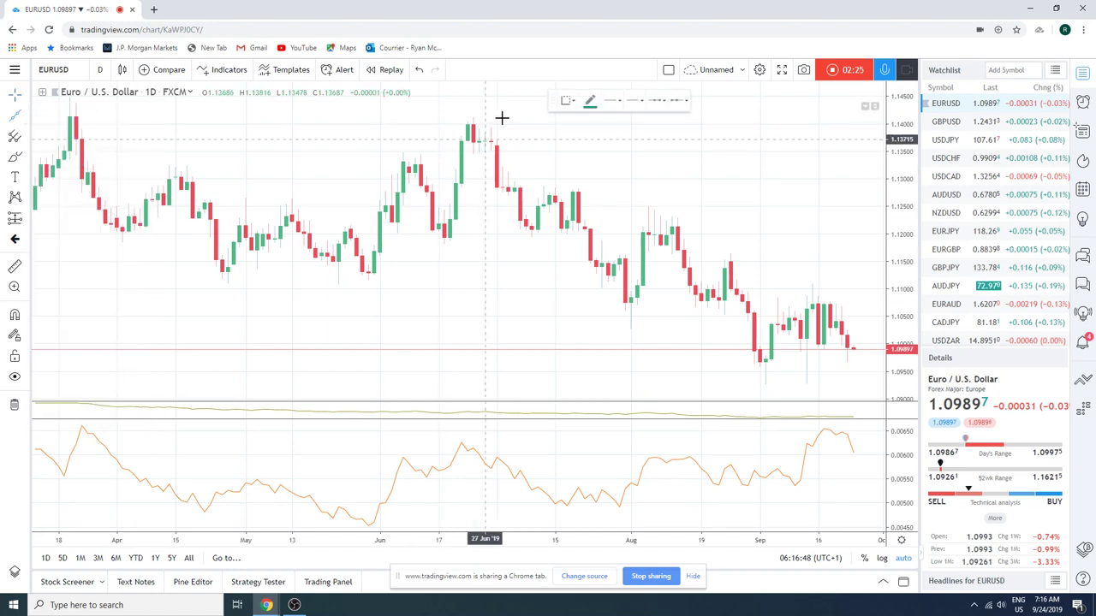
left_click(473, 114)
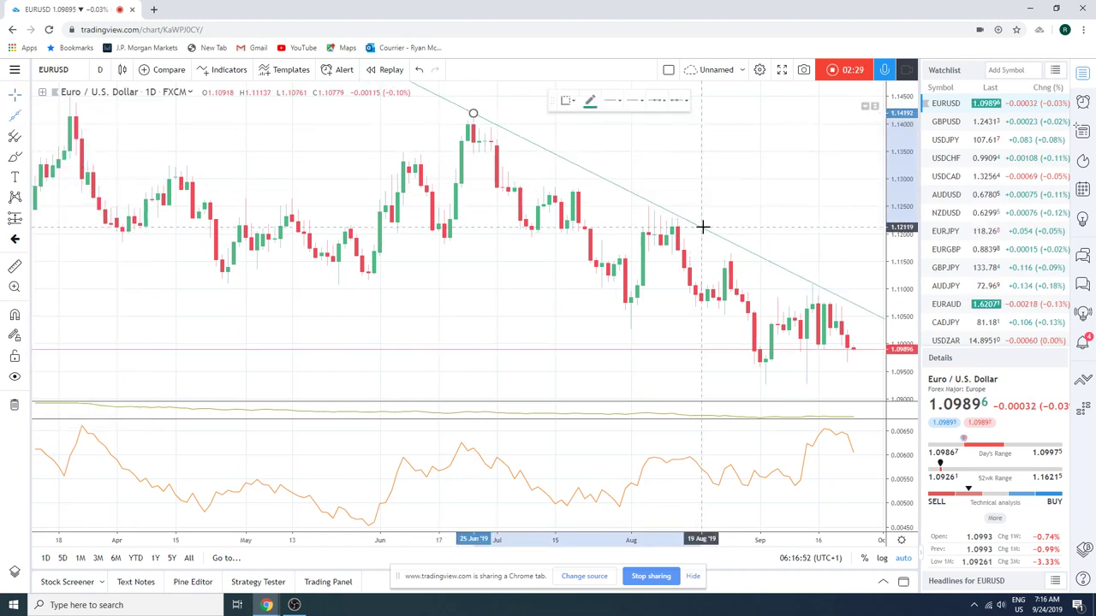
left_click(701, 227)
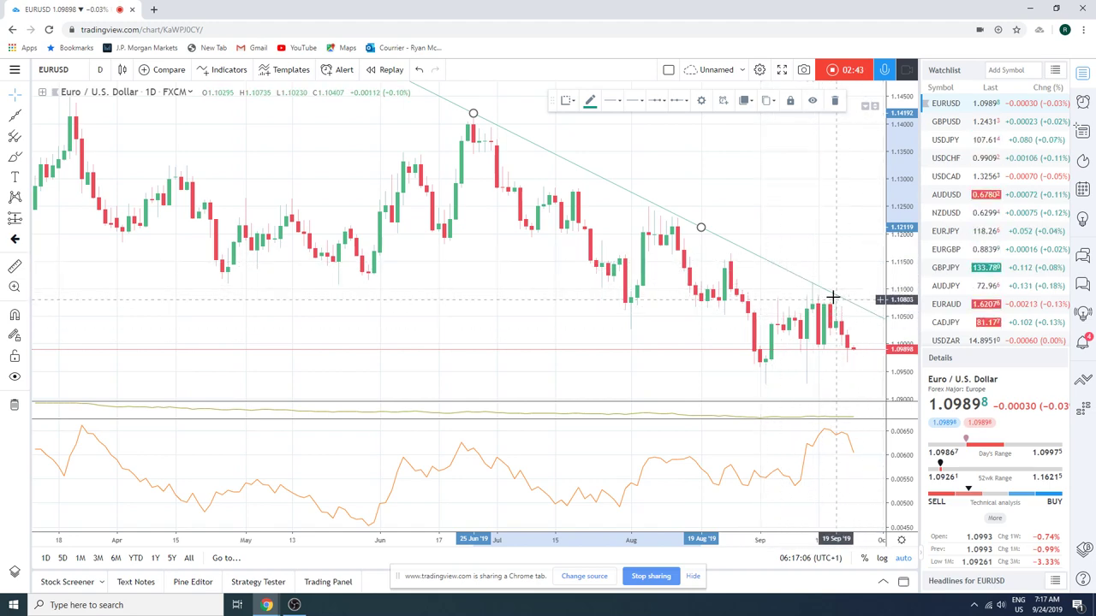
left_click(946, 126)
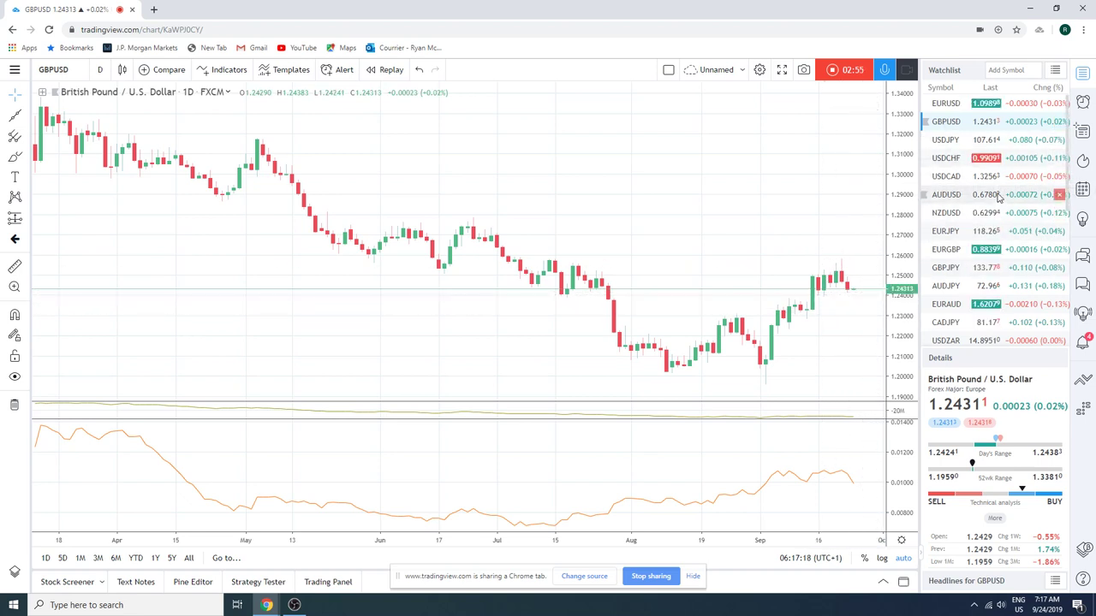
- Load the USDJPY daily chart from the watchlist
left_click(957, 142)
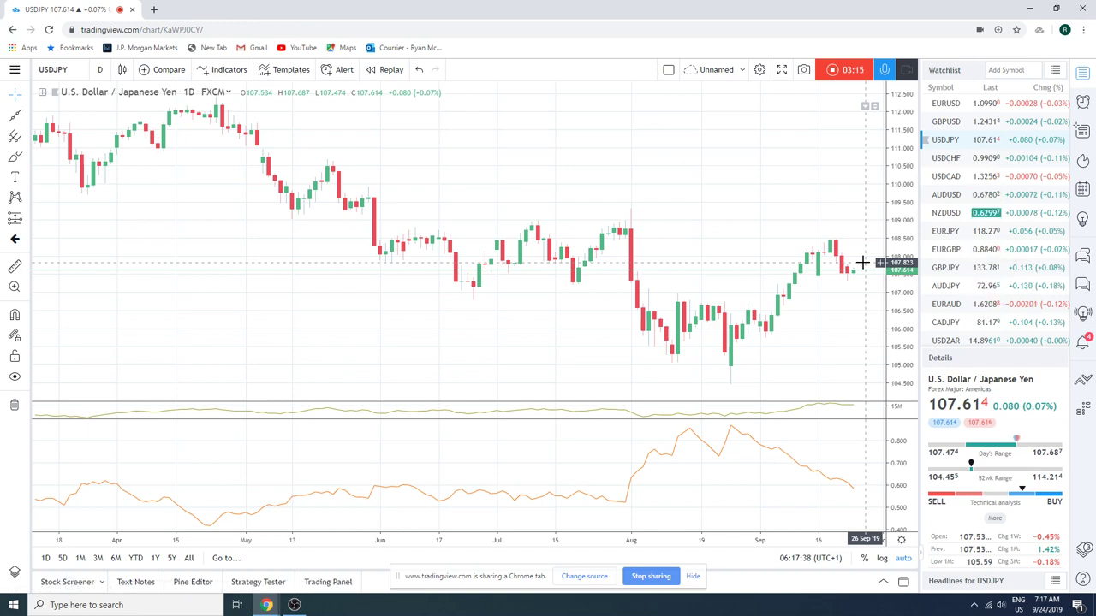
- Chart USDCHF daily candles, zoomed to roughly June through late September 2019
left_click(946, 157)
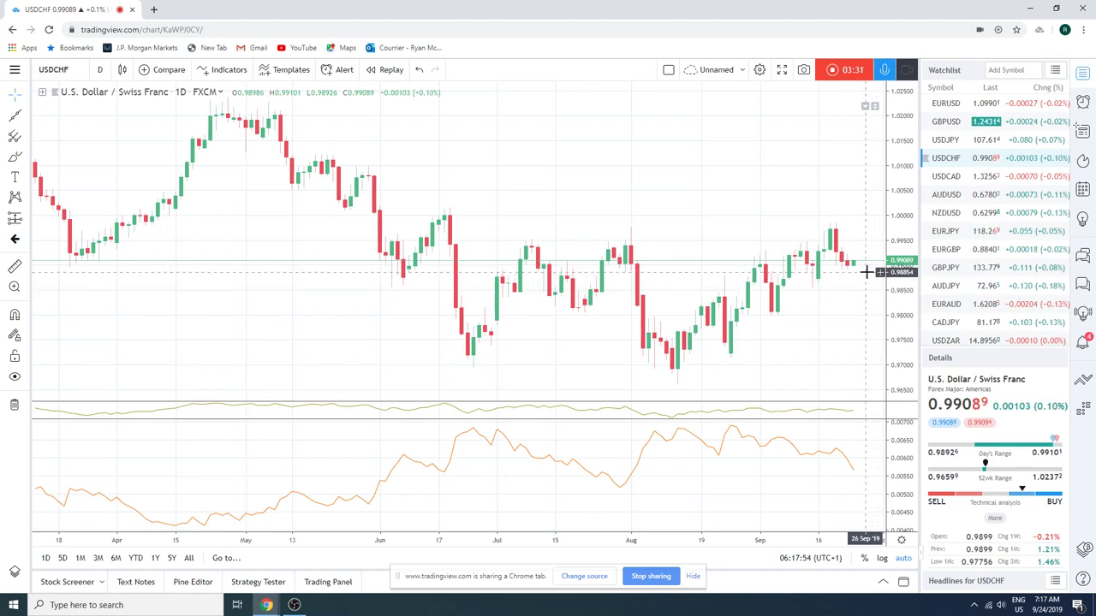
scroll(799, 280, "up", 3)
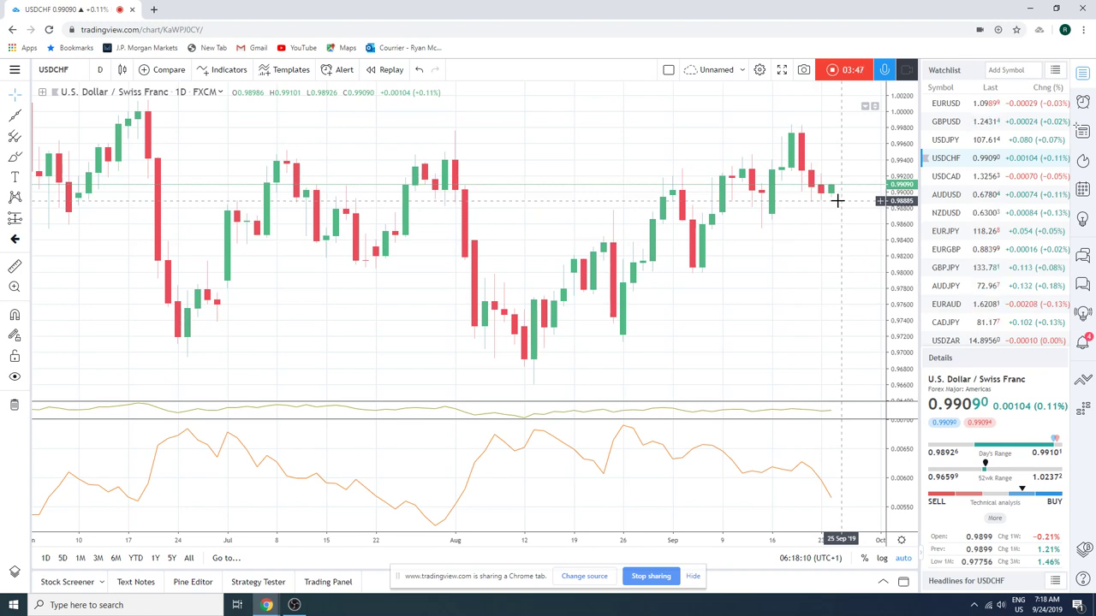
- Chart AUDUSD daily candles, zoomed out to span February through late September 2019
left_click(945, 194)
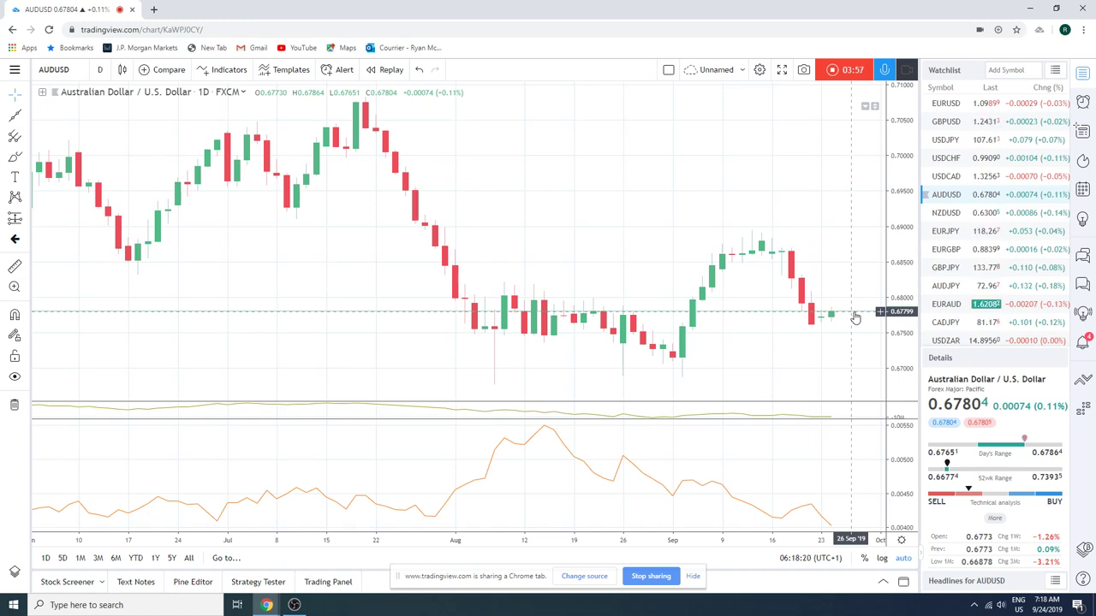
scroll(855, 317, "down", 3)
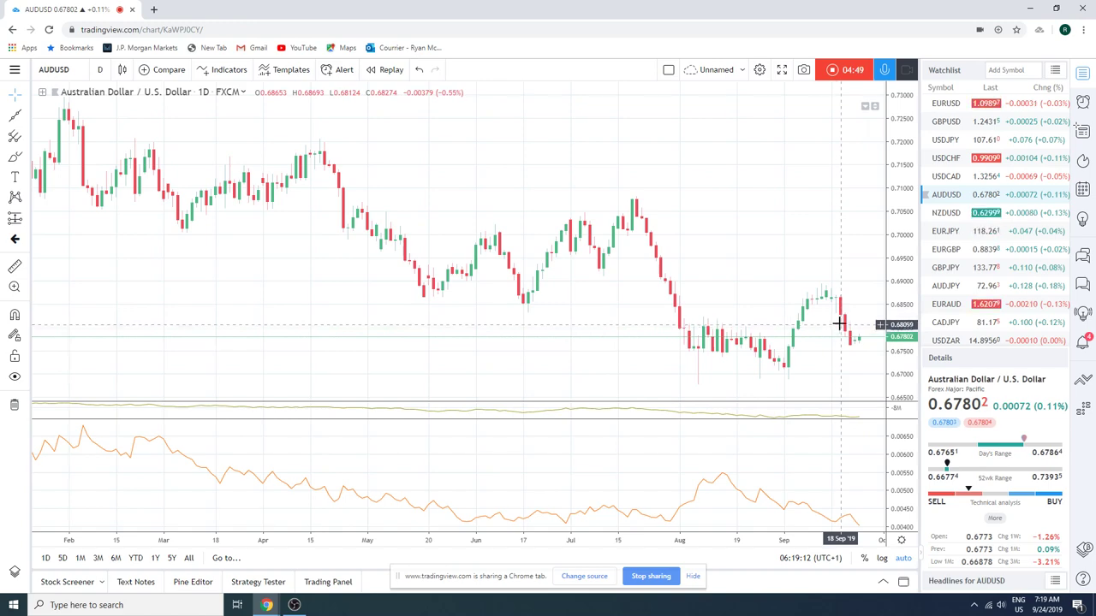
- Change the AUDUSD chart interval from daily to 1 hour
left_click(102, 71)
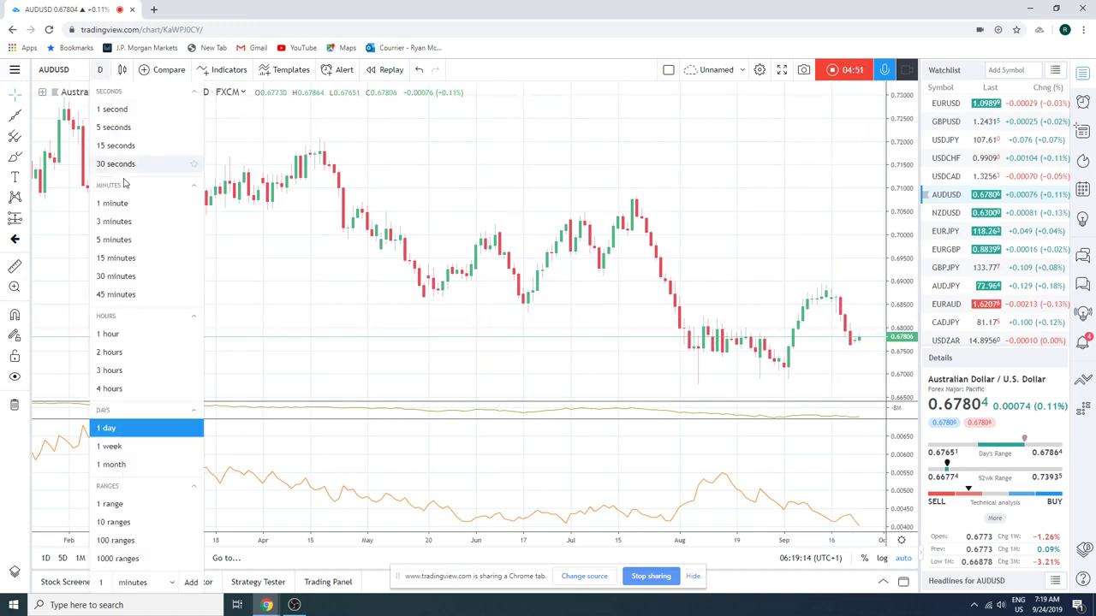
left_click(144, 334)
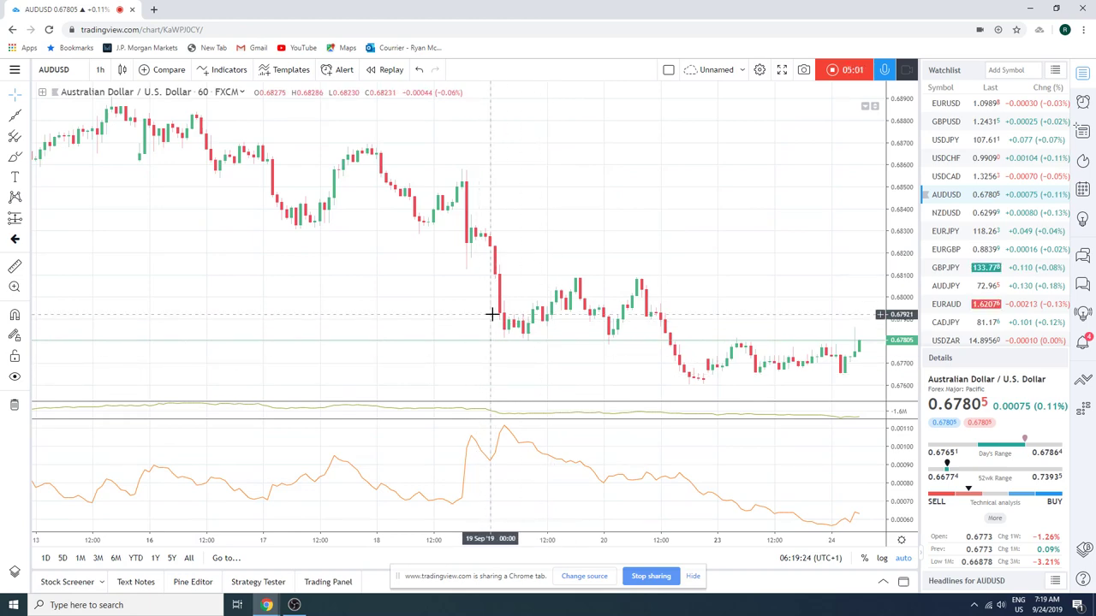
- Chart NZDUSD on 1-day candles, then switch the chart to EURJPY
left_click(945, 214)
left_click(100, 69)
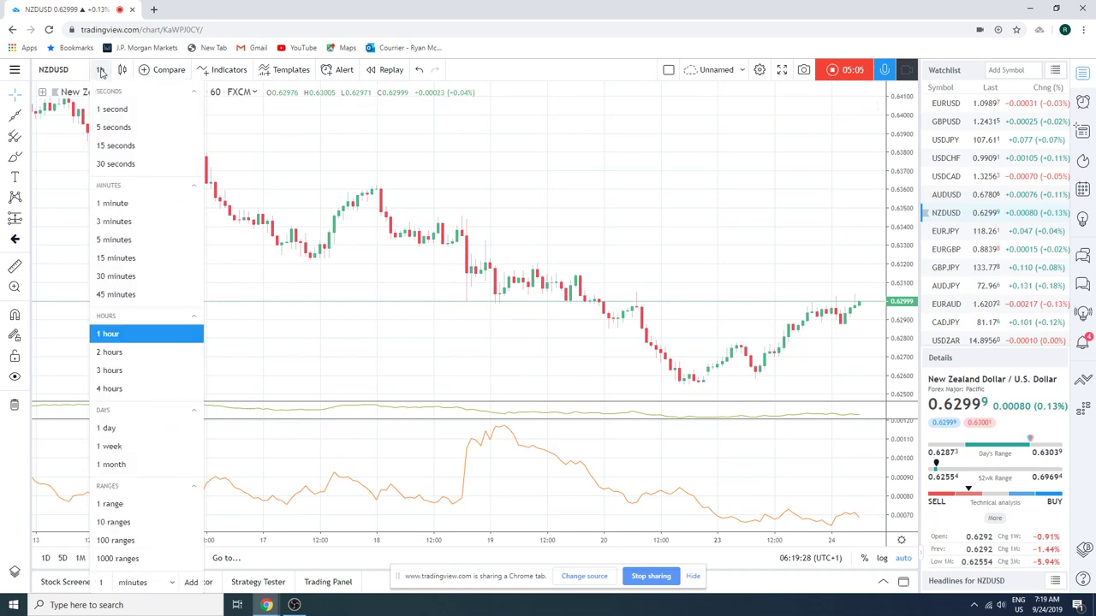
left_click(167, 429)
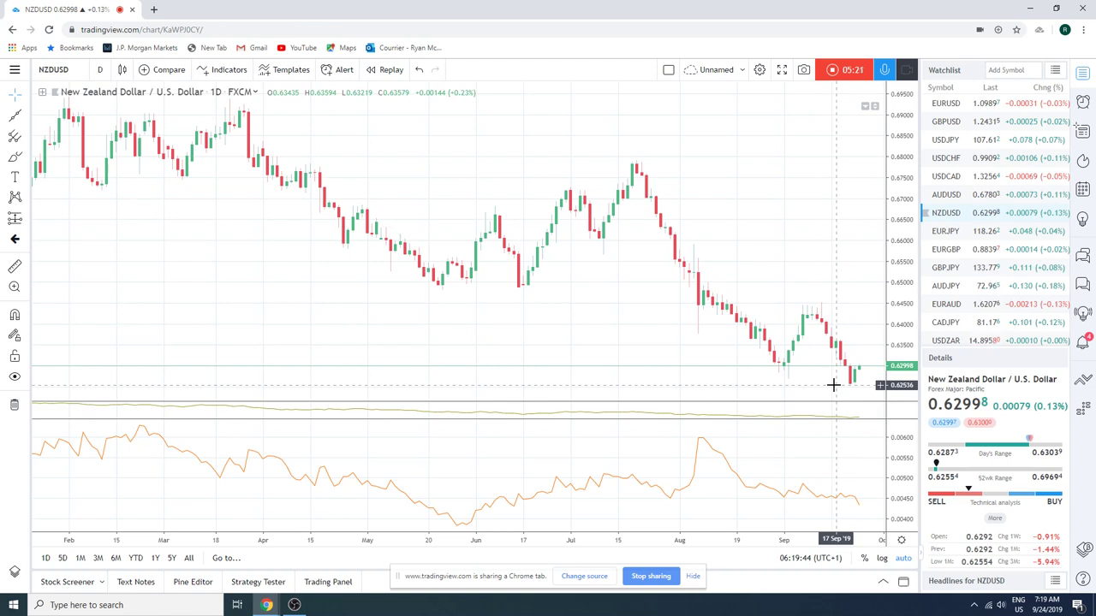
left_click(941, 232)
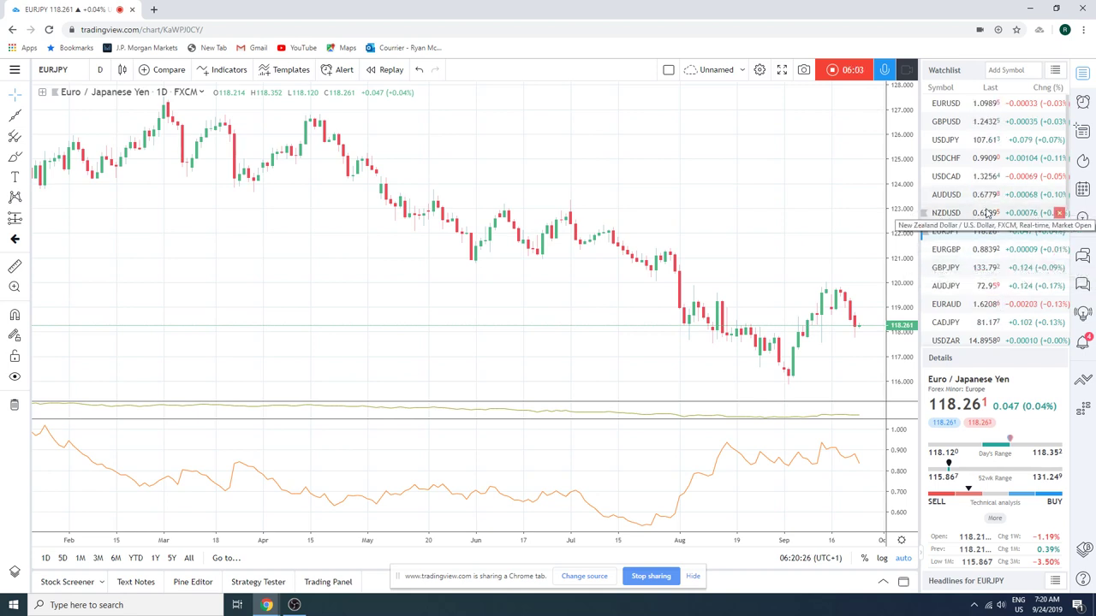
- Scroll down the watchlist and chart EURCHF on daily candles
scroll(987, 218, "down", 1)
scroll(987, 214, "down", 1)
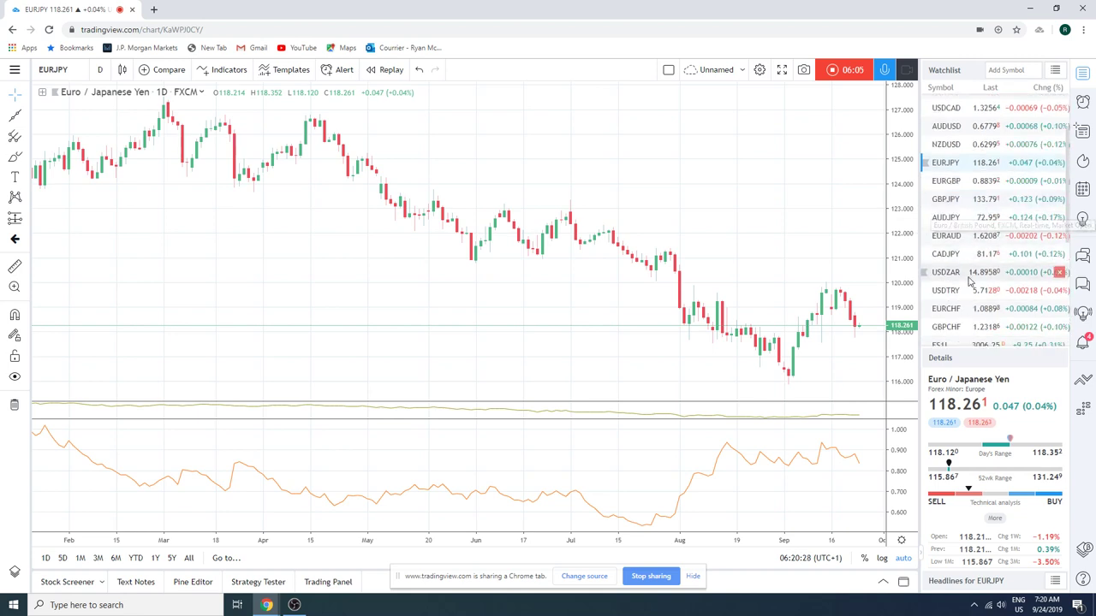
left_click(956, 309)
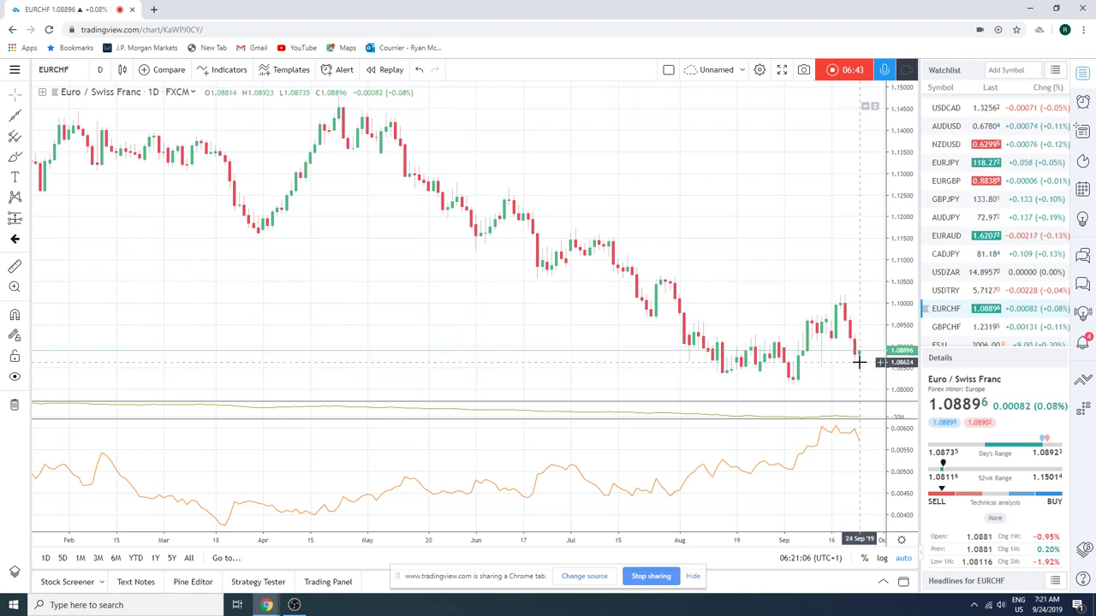
scroll(980, 283, "down", 2)
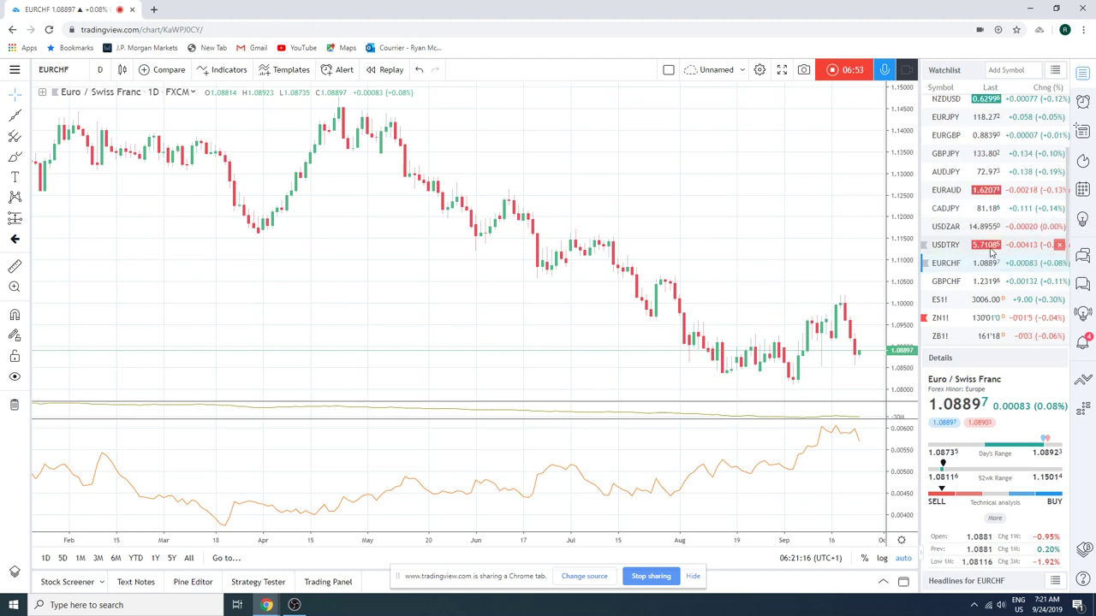
- Review the ZB1! T-Bond Futures chart, then switch to FGBL1! Euro Bund Futures
left_click(950, 337)
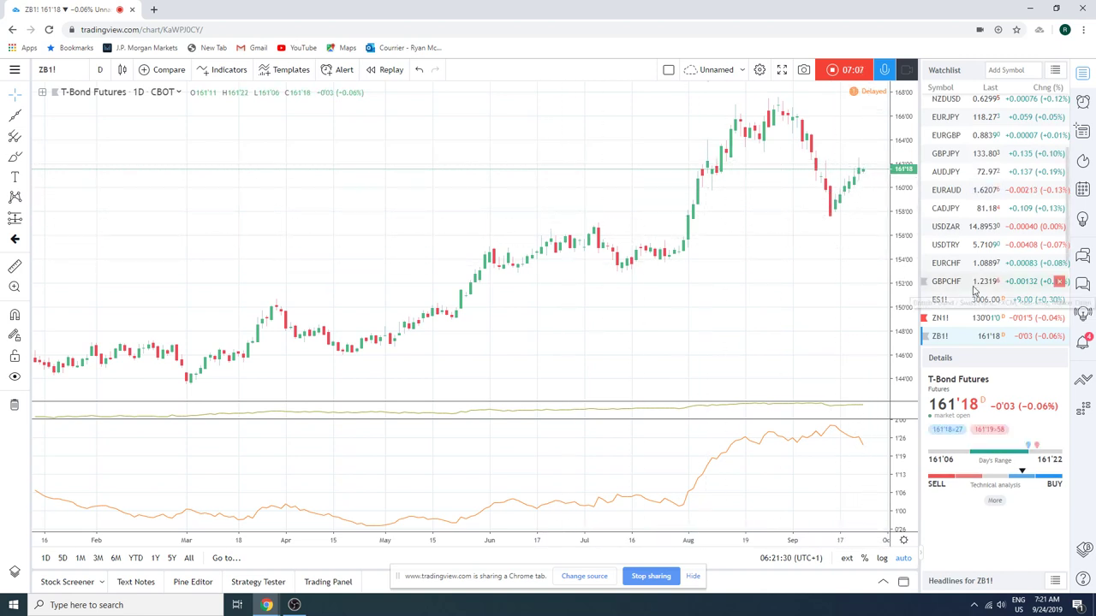
scroll(977, 248, "down", 1)
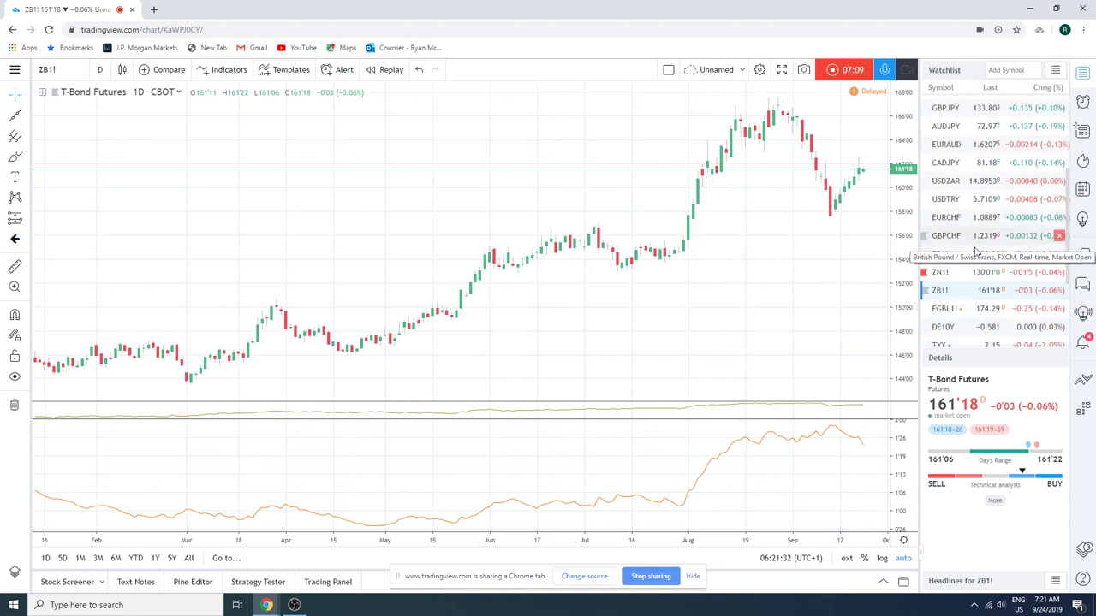
left_click(967, 309)
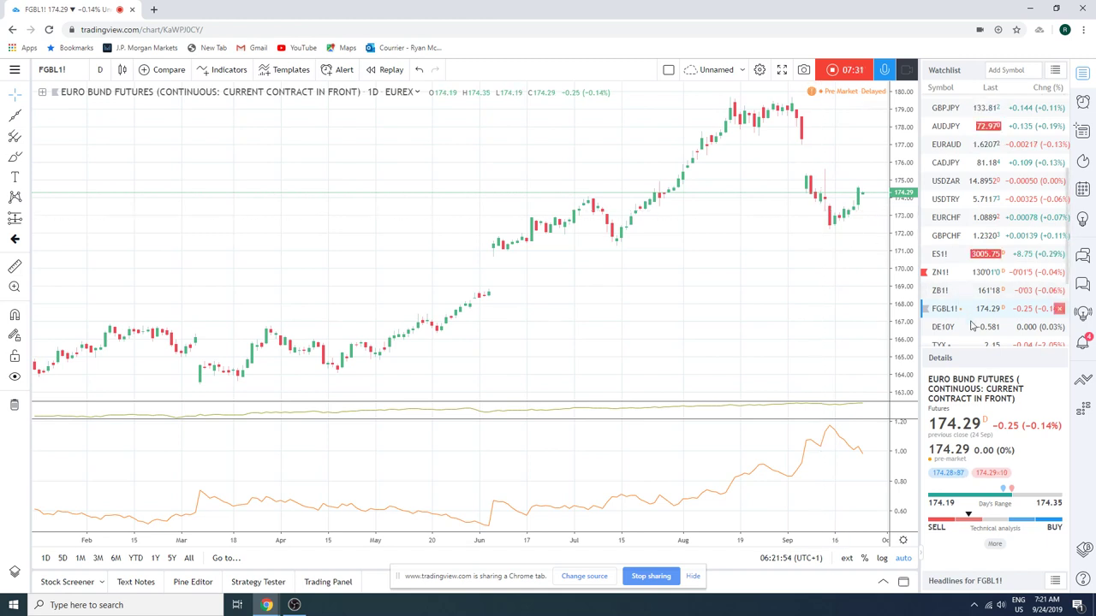
- Step down the watchlist to DE10Y and zoom out to show September 2018 onward
key("Down")
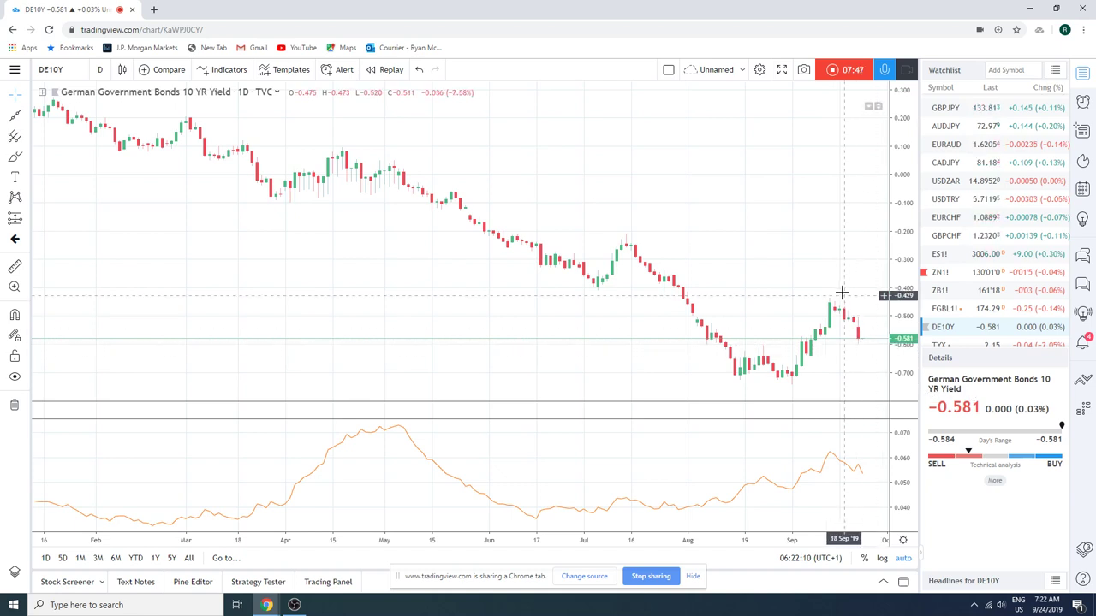
scroll(792, 266, "down", 3)
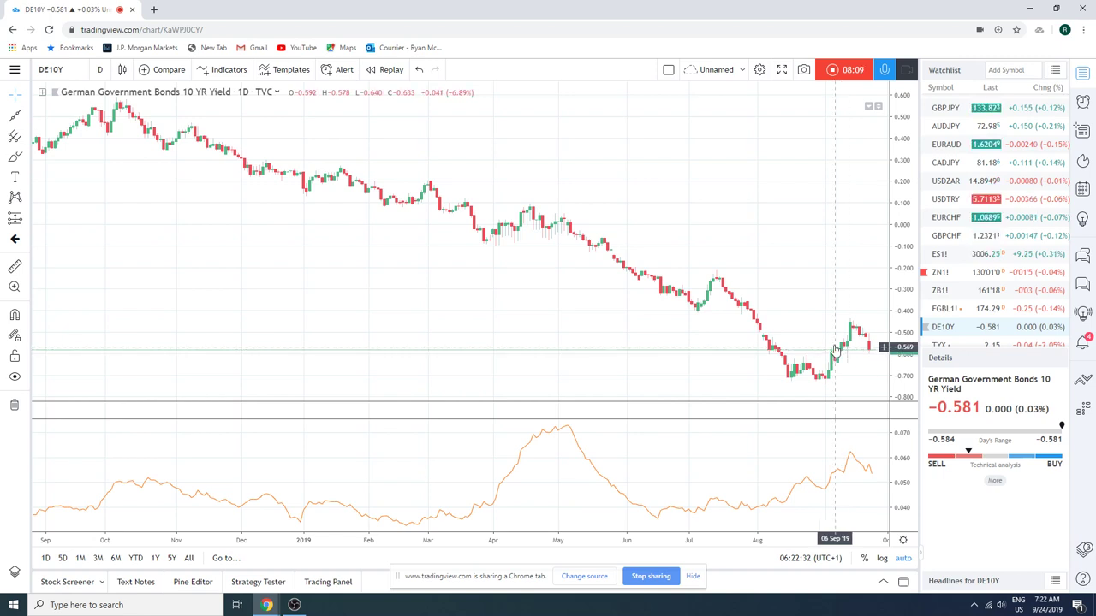
scroll(962, 246, "down", 1)
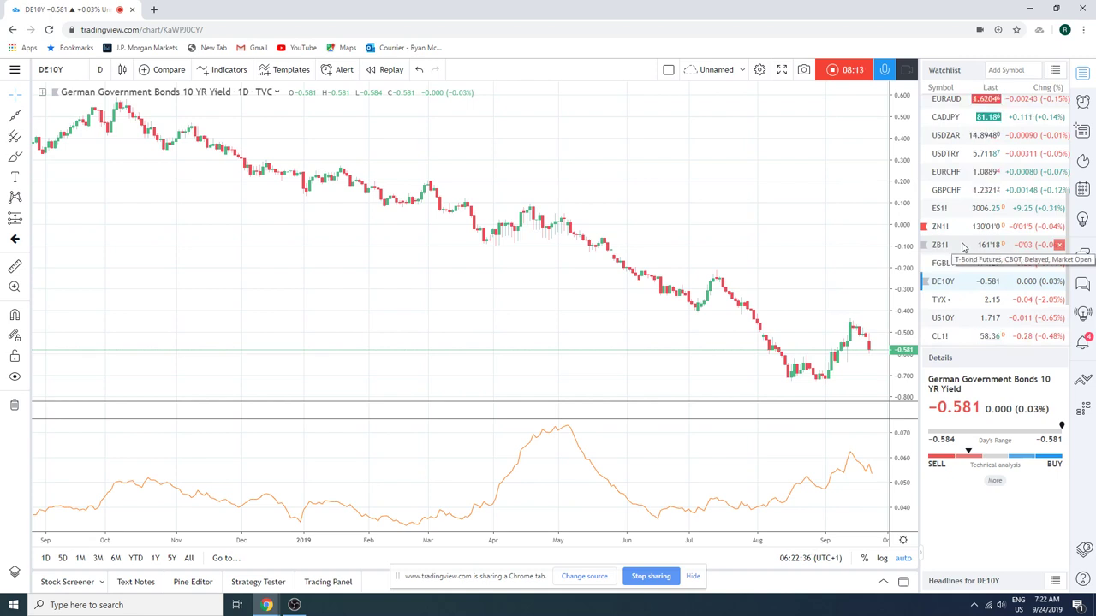
scroll(965, 243, "down", 1)
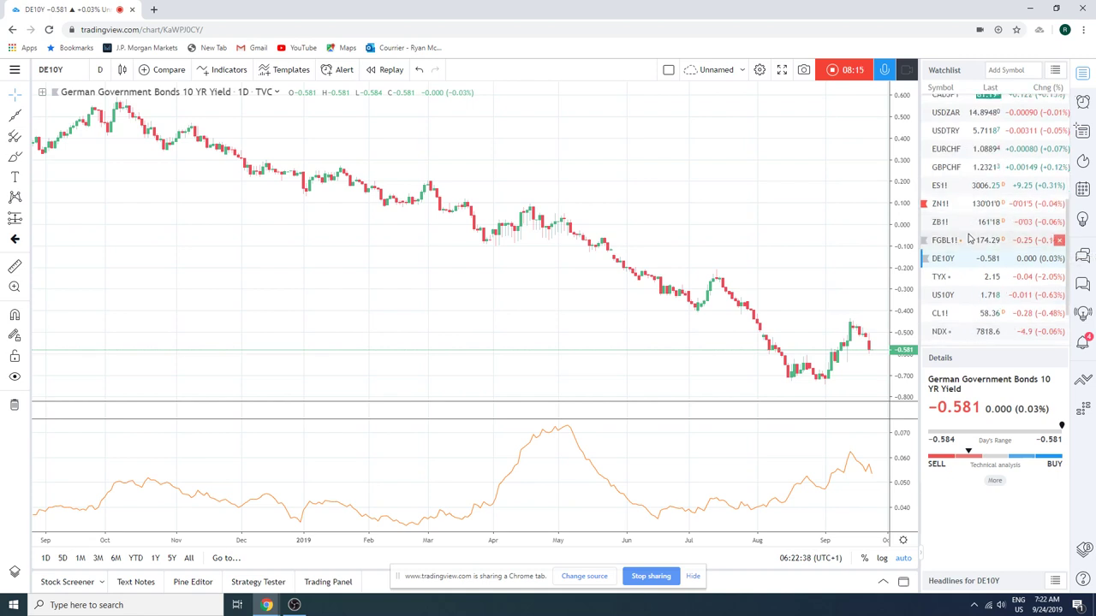
- Chart CL1! Light Crude Oil Futures from the watchlist
left_click(951, 314)
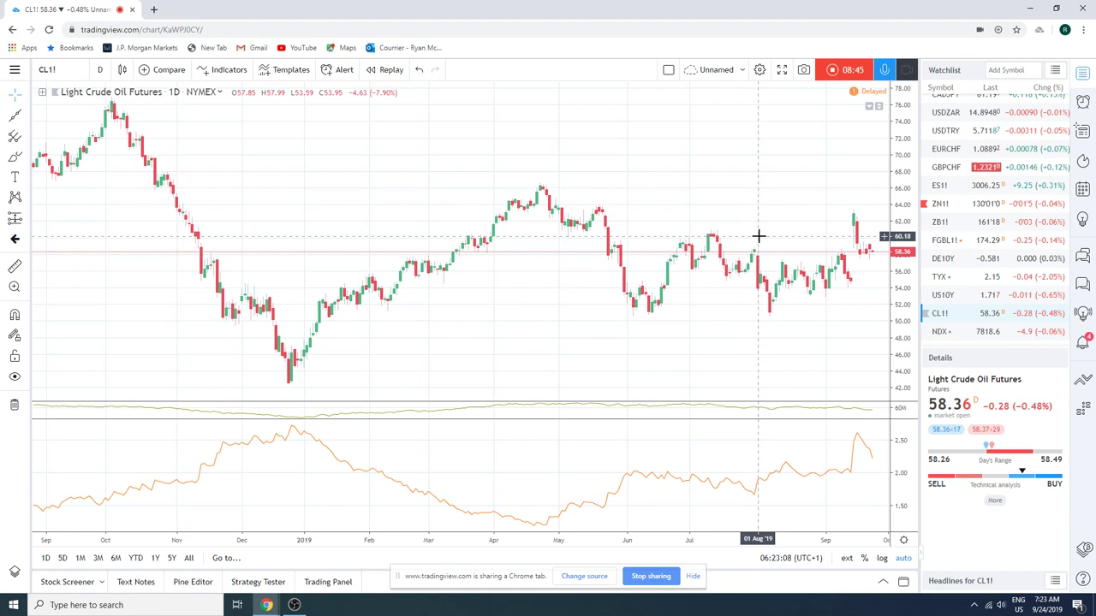
scroll(992, 240, "up", 5)
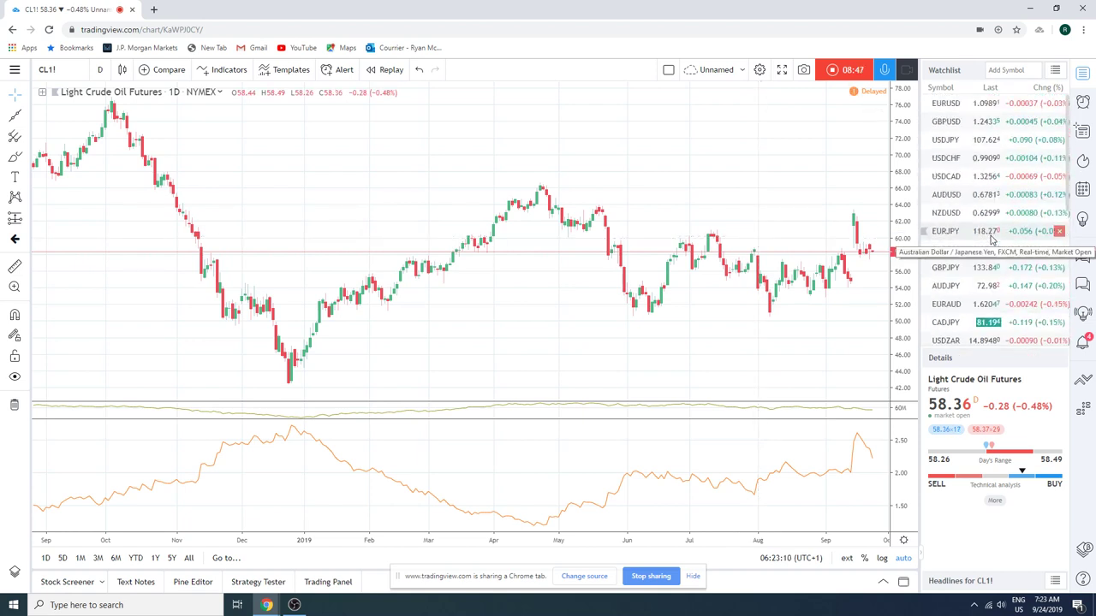
scroll(993, 222, "down", 1)
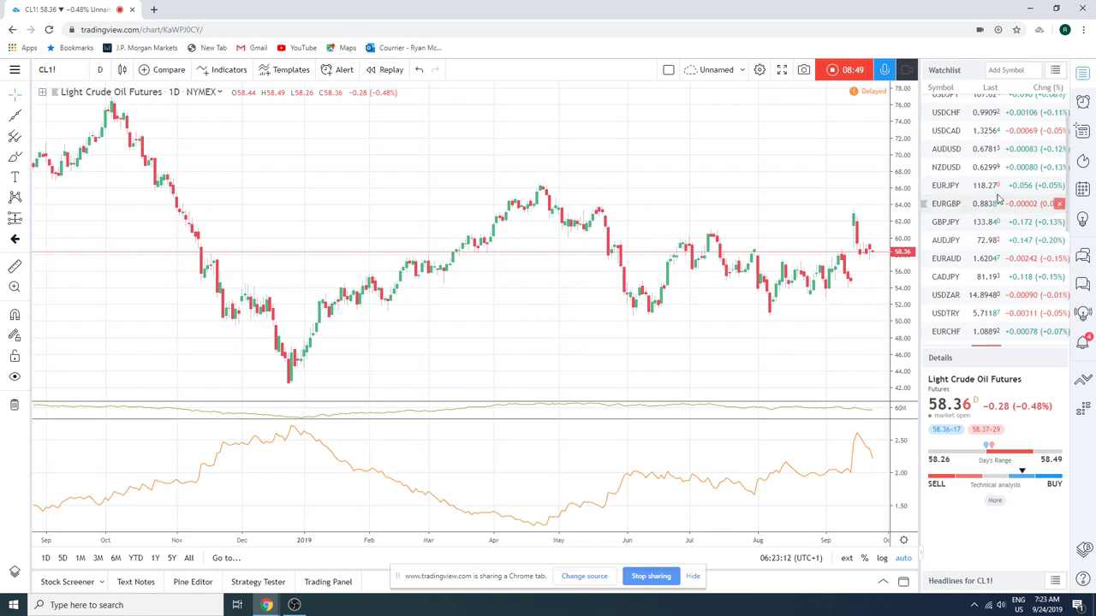